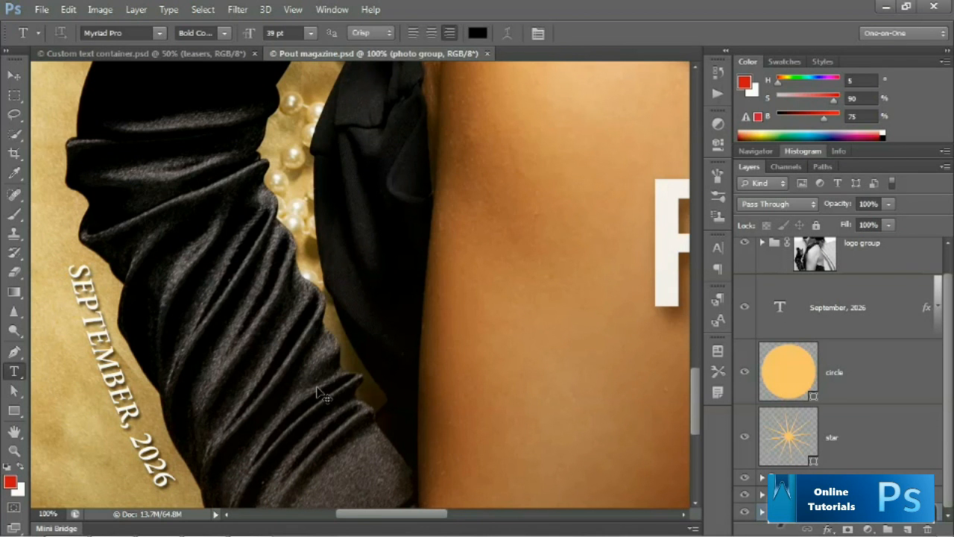
Step: Switch to the Custom text container.psd document and select the "down left" path beside the black sleeve at 100% zoom
key(ctrl+Tab)
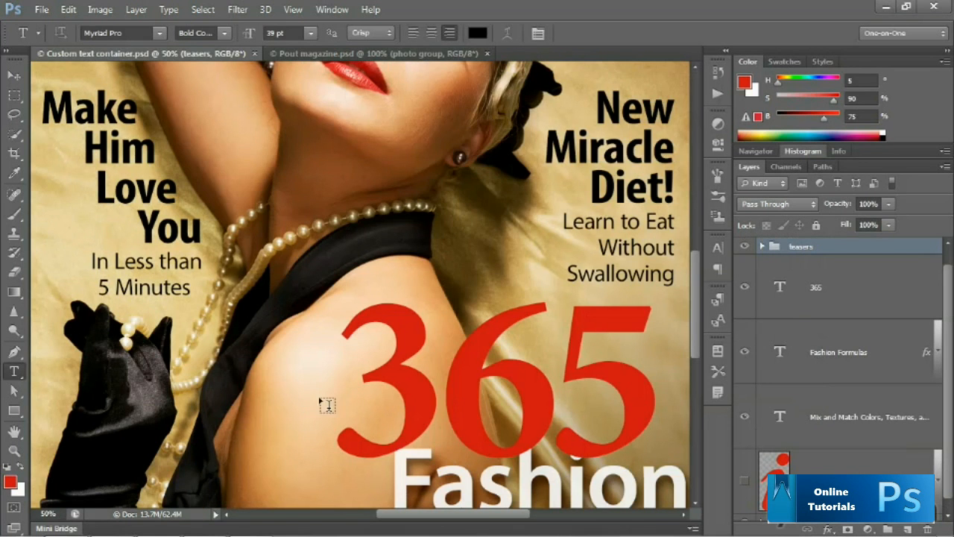
key(space)
drag(104, 467, 223, 206)
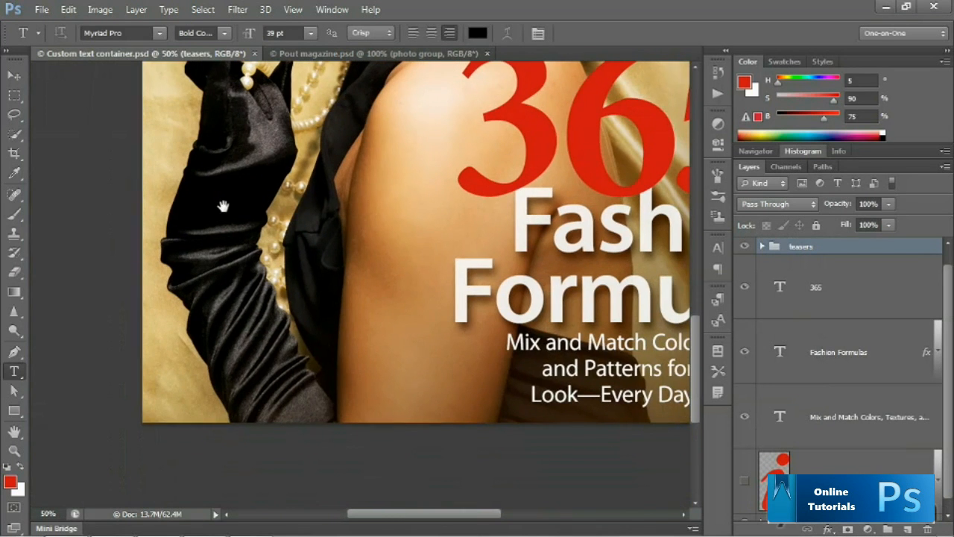
ctrl+click(234, 342)
ctrl+click(234, 342)
drag(231, 340, 213, 341)
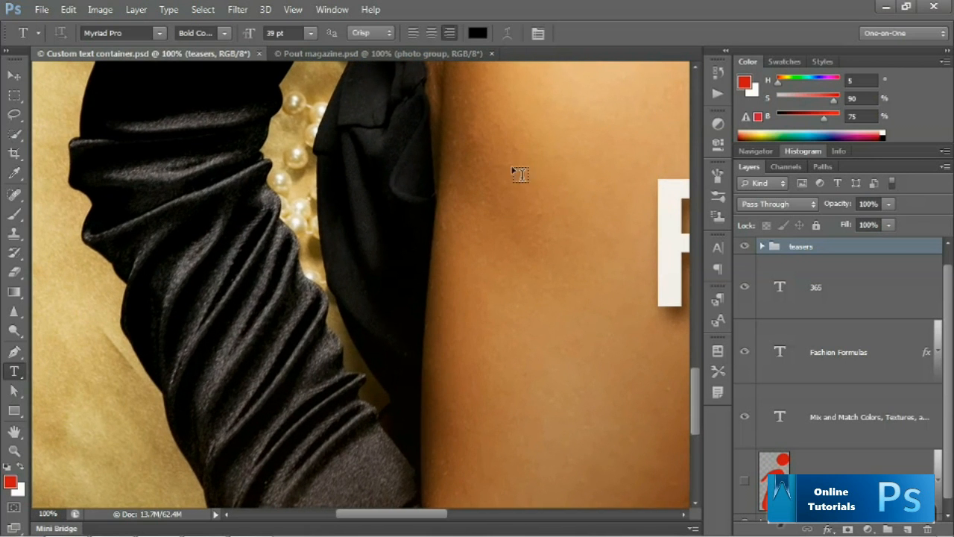
click(819, 168)
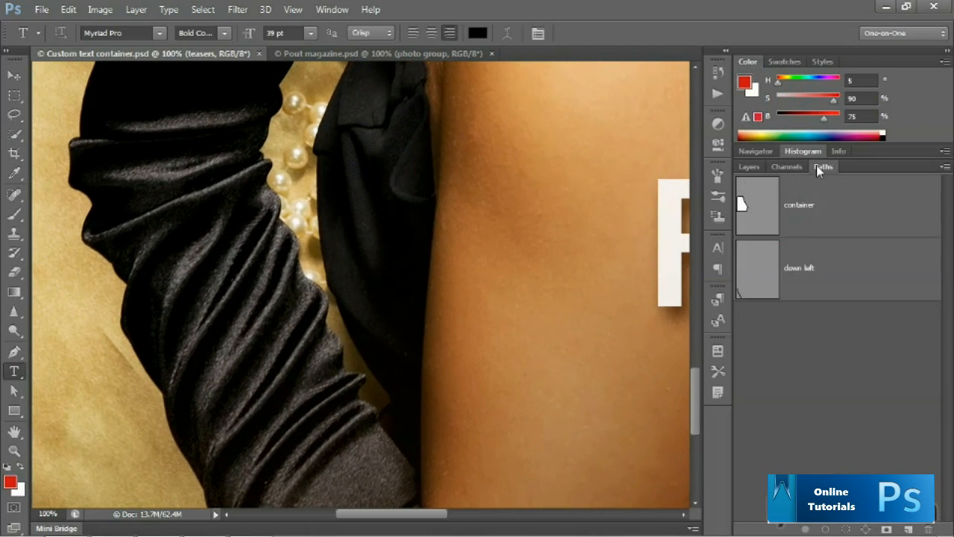
click(838, 280)
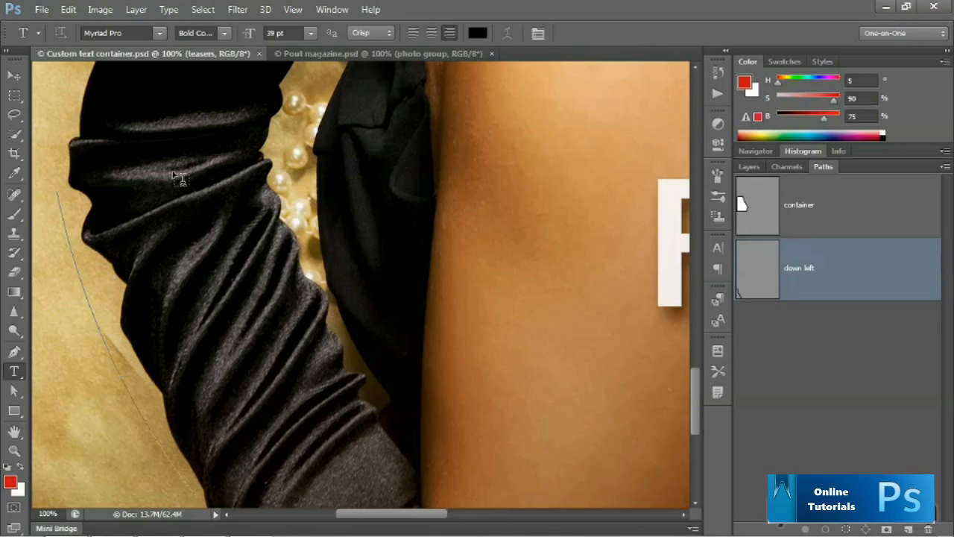
Step: Set the type formatting to Minion Pro, Semibold, 12 pt
key(Return)
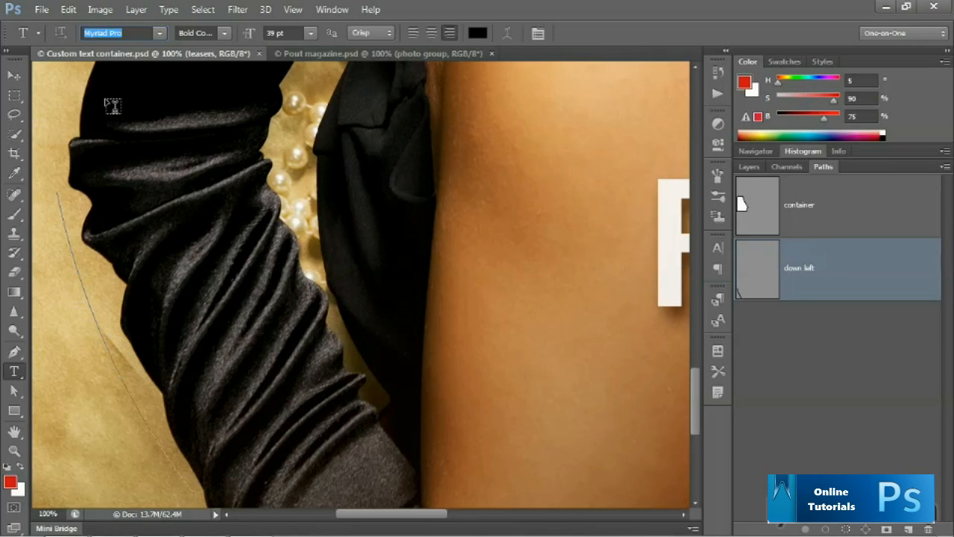
text(Minion)
key(Tab)
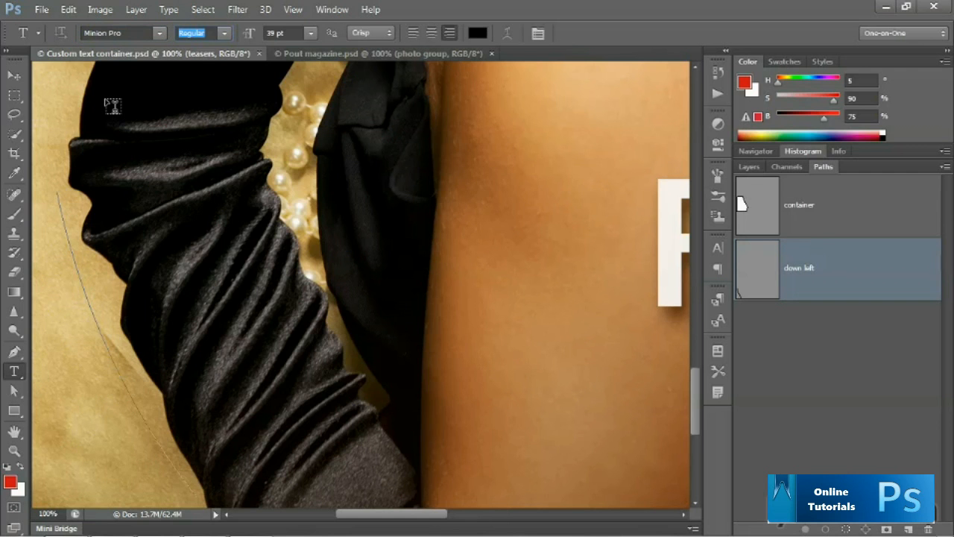
text(Semibold)
key(Return)
key(Tab)
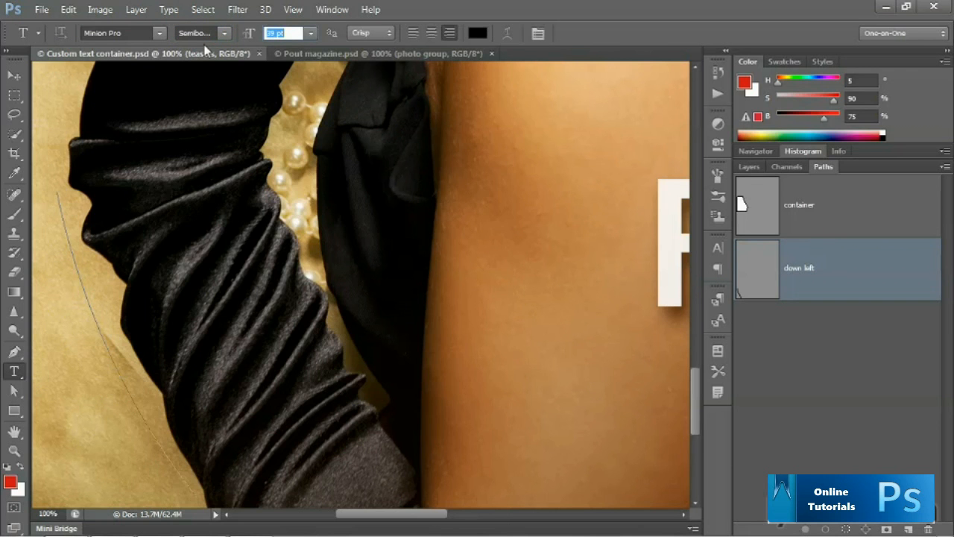
text(12)
key(Return)
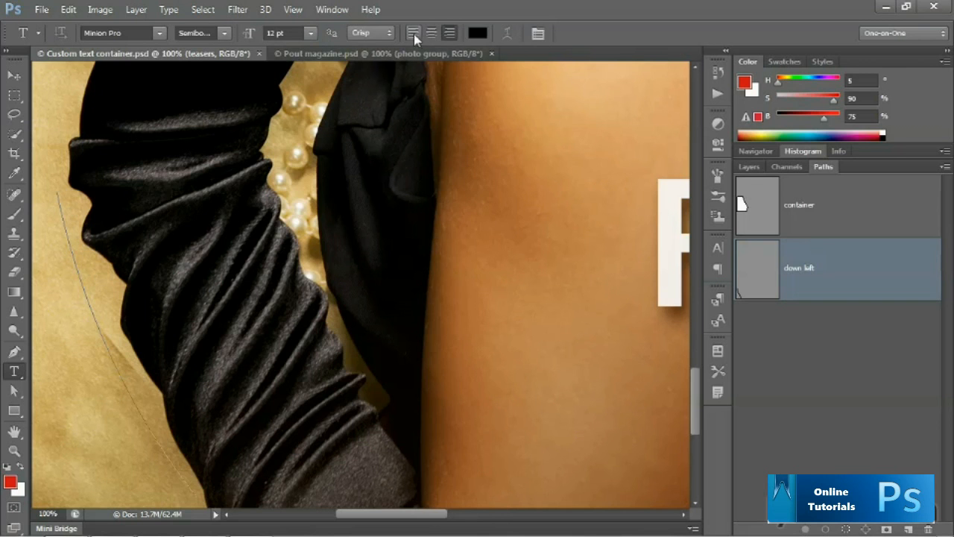
Step: Set the type to left alignment with white (ffffff) as its text color
click(412, 34)
click(477, 35)
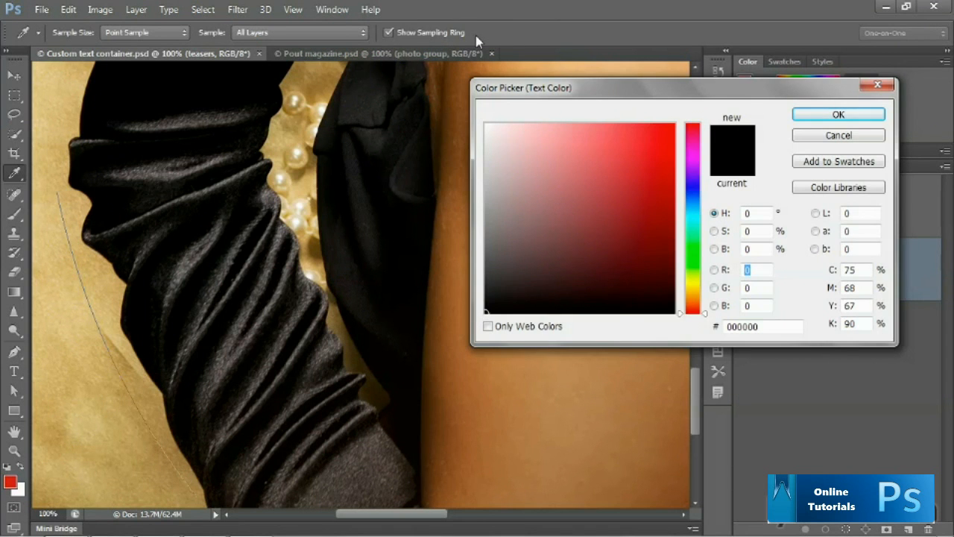
drag(513, 151, 475, 108)
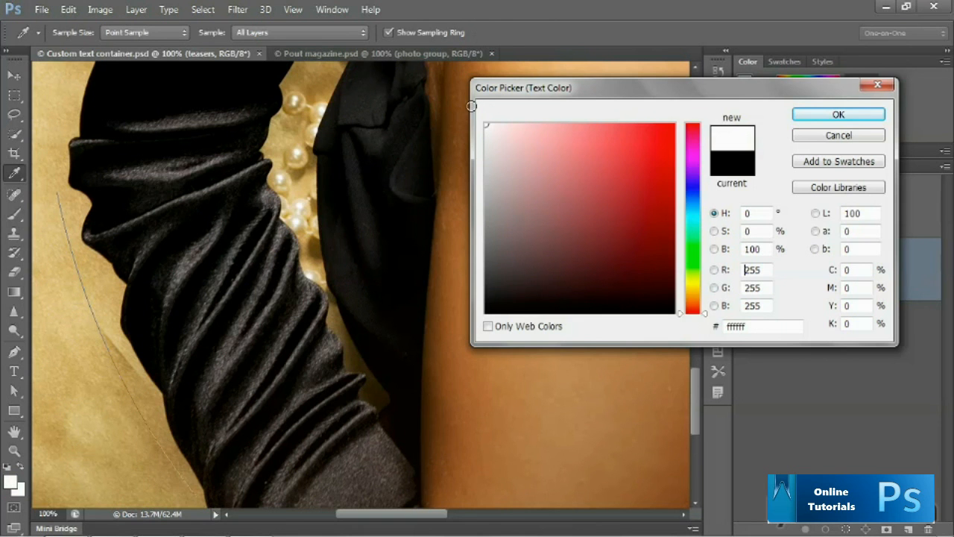
click(797, 115)
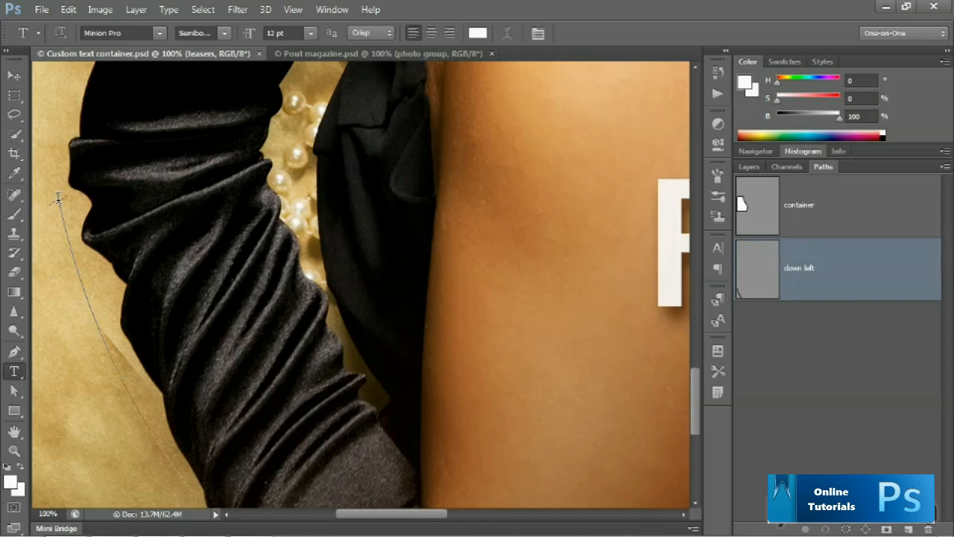
Step: Create path text reading "september, 2026" on the down left path, starting partway along the curve
click(102, 335)
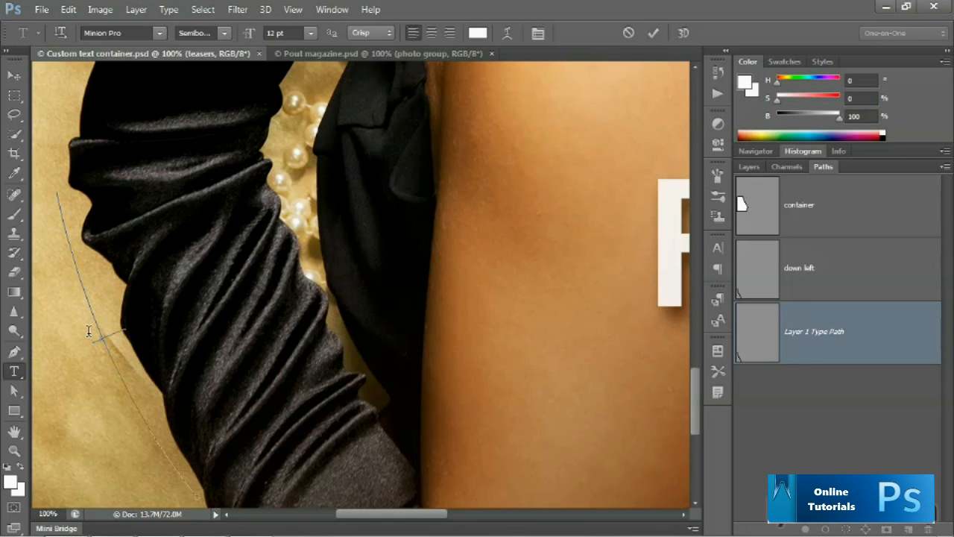
text(septemb)
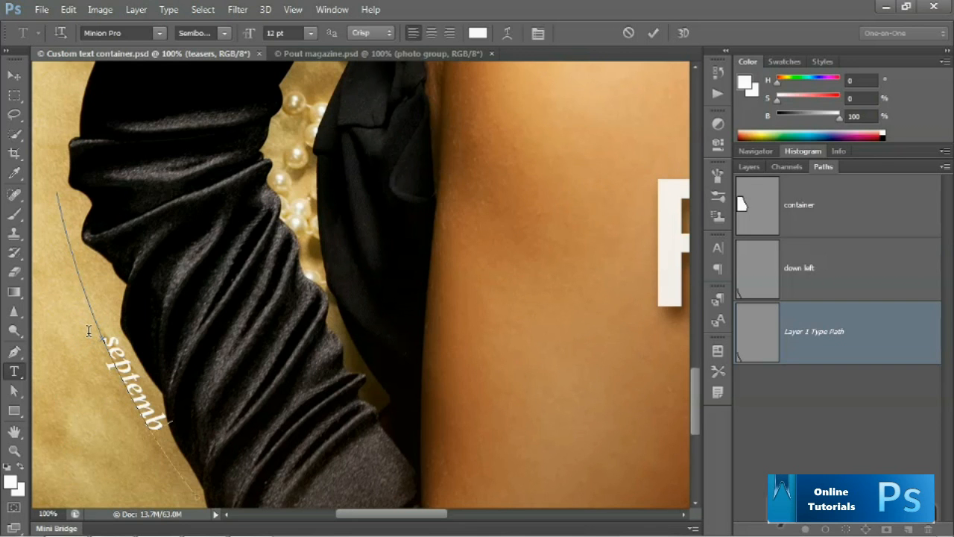
text(er, 201)
key(BackSpace)
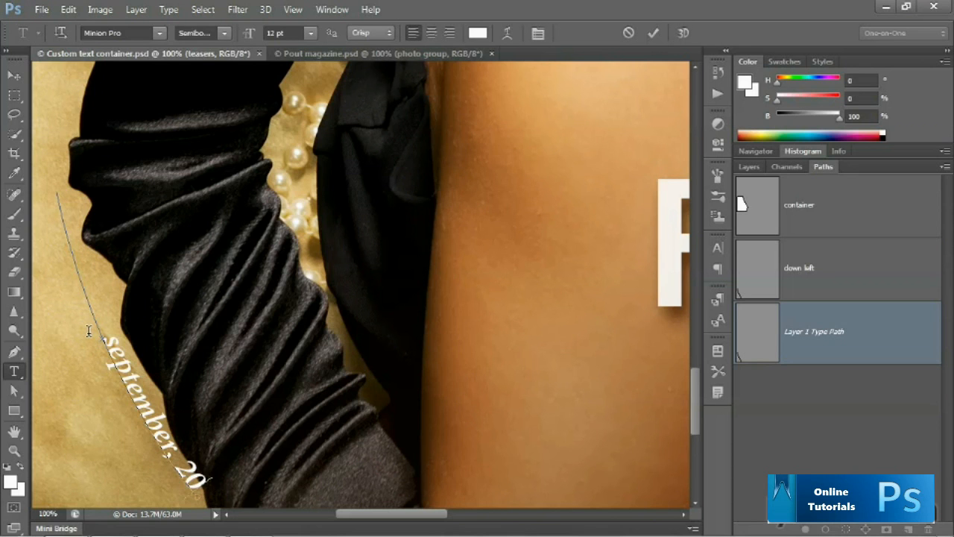
key(BackSpace)
key(BackSpace)
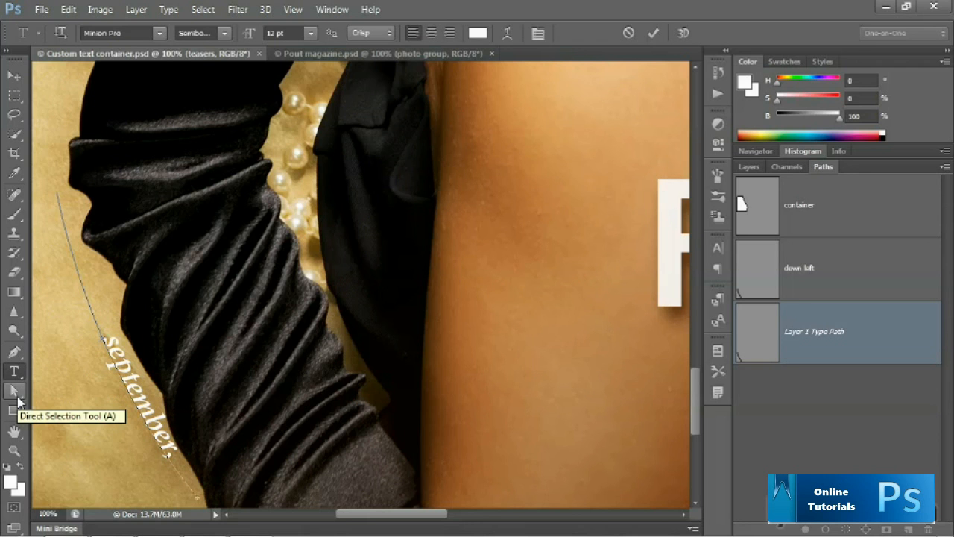
Step: Slide the start point of the date text up along the path to fit the whole date, and commit the text
key(ctrl)
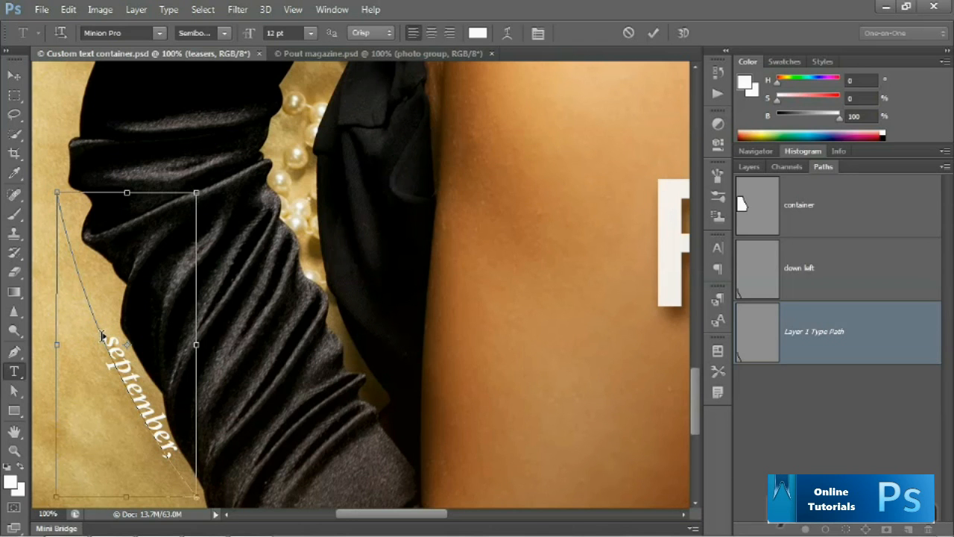
drag(102, 335, 67, 259)
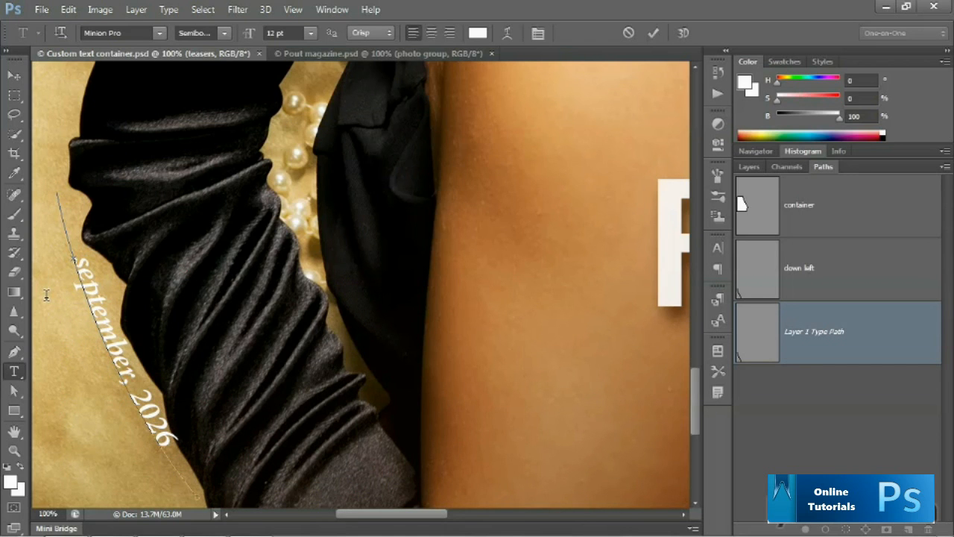
key(ctrl+Return)
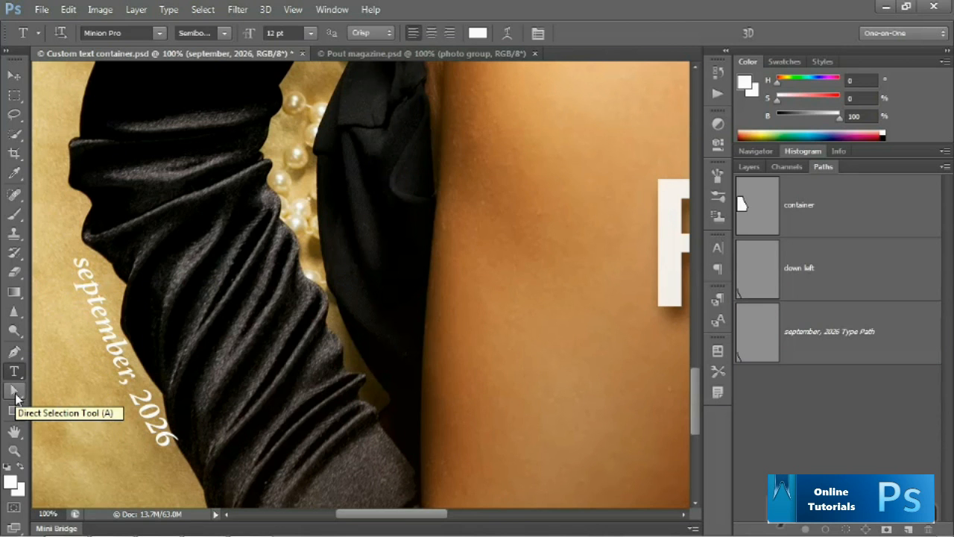
Step: With the Direct Selection tool, flip the date text across its path and back, leaving its start slightly higher on the curve
drag(17, 397, 83, 399)
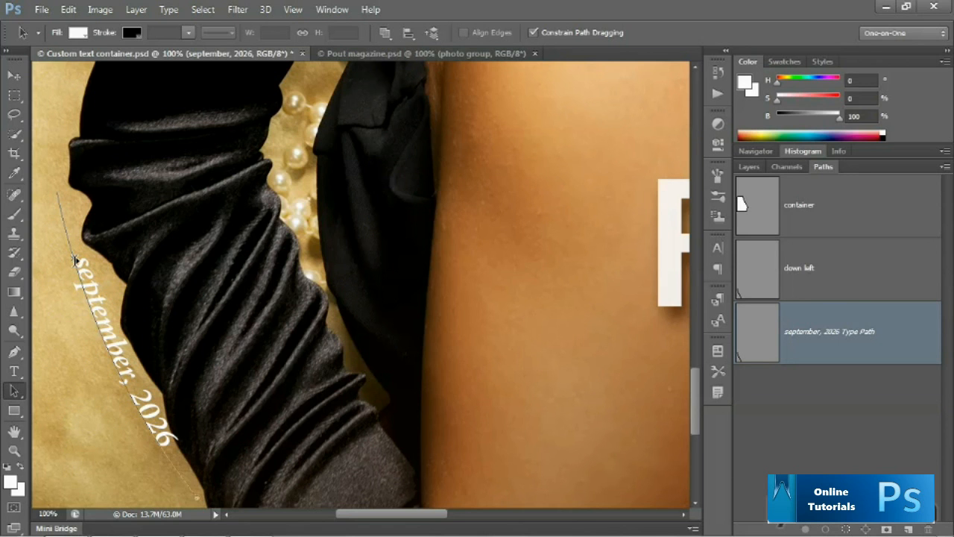
mouse_move(74, 259)
mouse_down()
mouse_move(63, 238)
mouse_move(73, 271)
mouse_move(64, 237)
mouse_move(70, 251)
mouse_move(46, 255)
mouse_up()
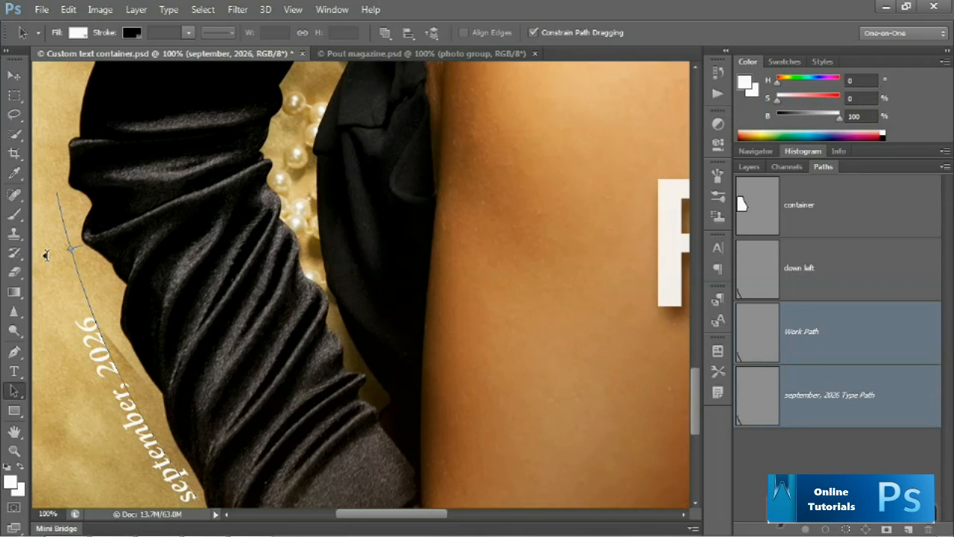
drag(45, 255, 92, 240)
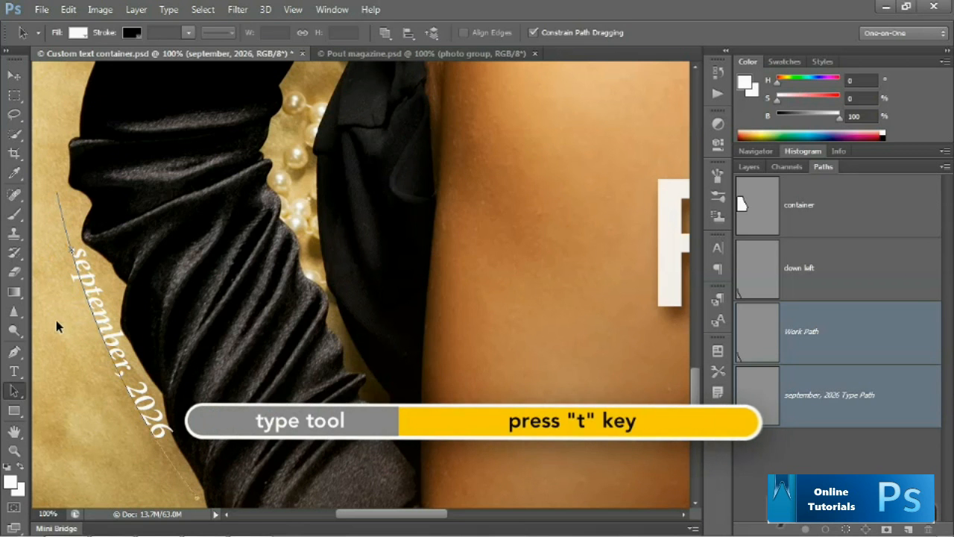
Step: Apply All Caps to the entire date text with the selection highlight hidden, and commit the change
key(t)
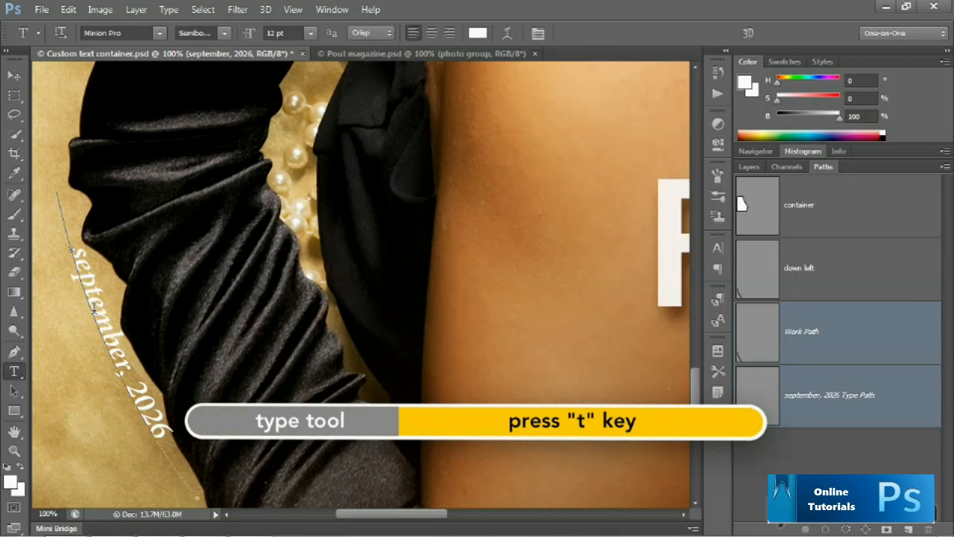
click(95, 308)
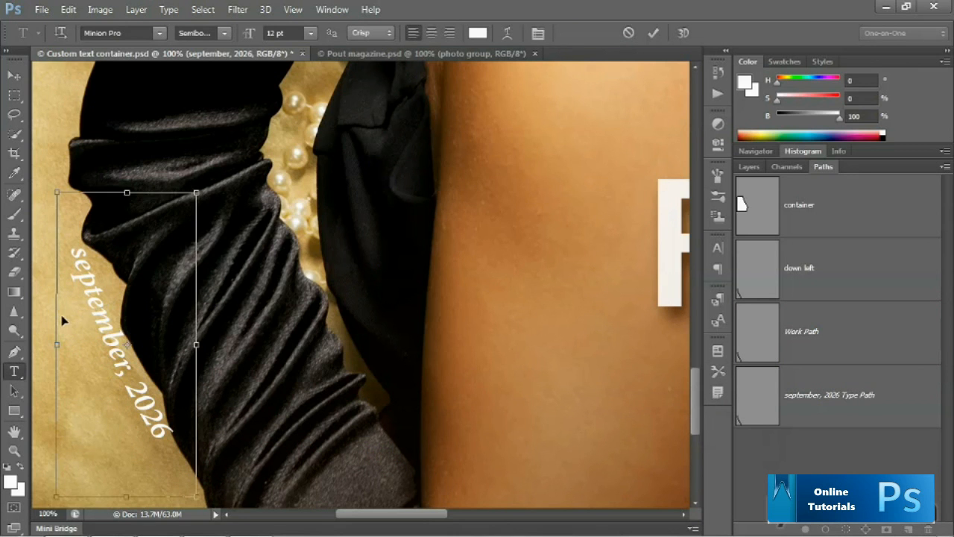
key(ctrl+a)
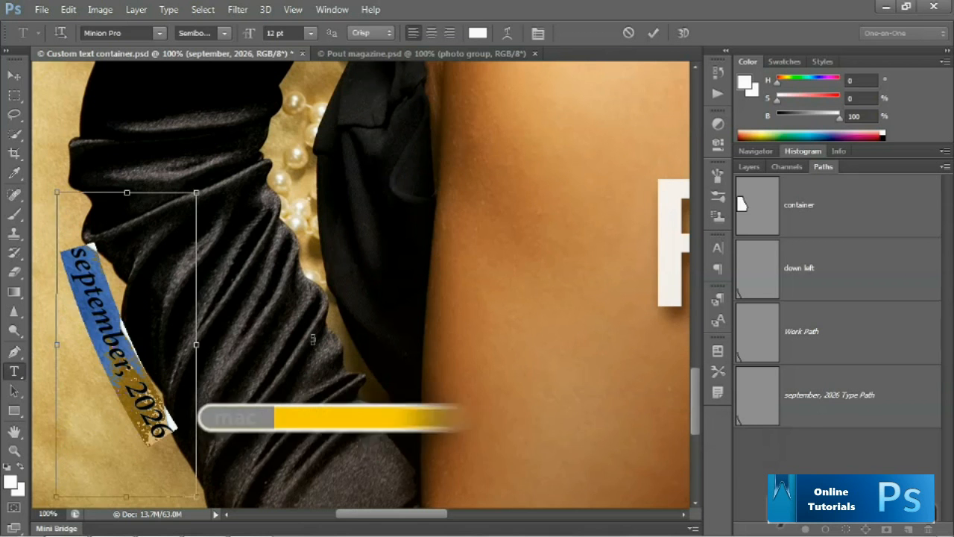
key(ctrl+h)
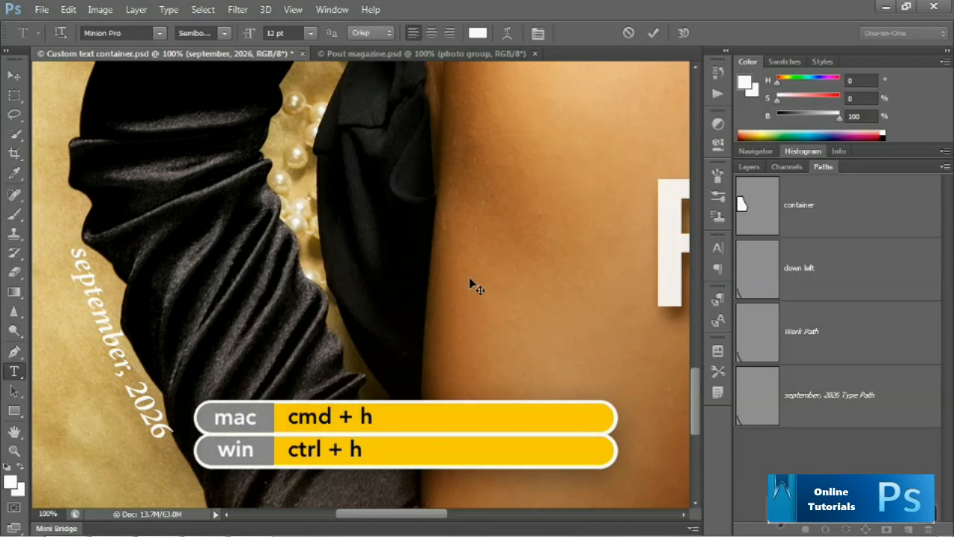
key(ctrl+t)
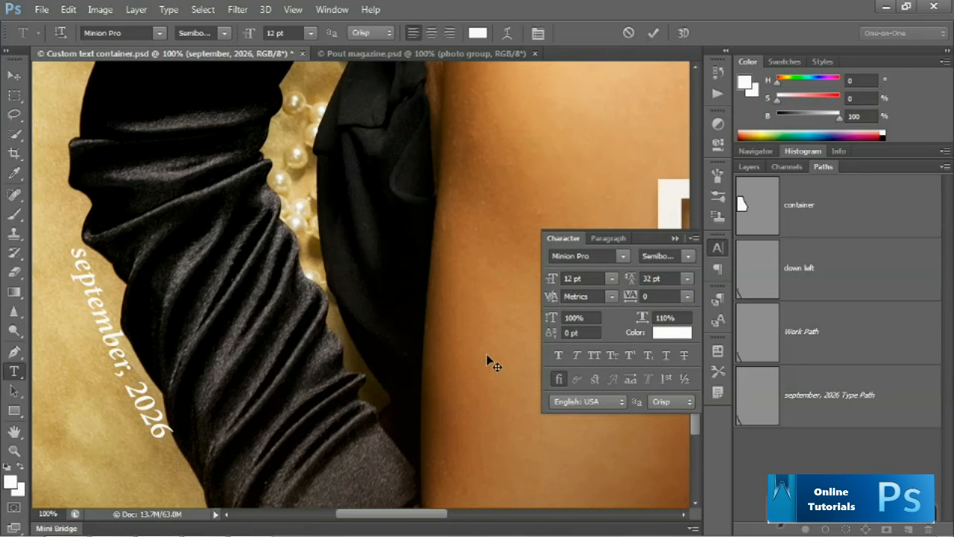
click(594, 355)
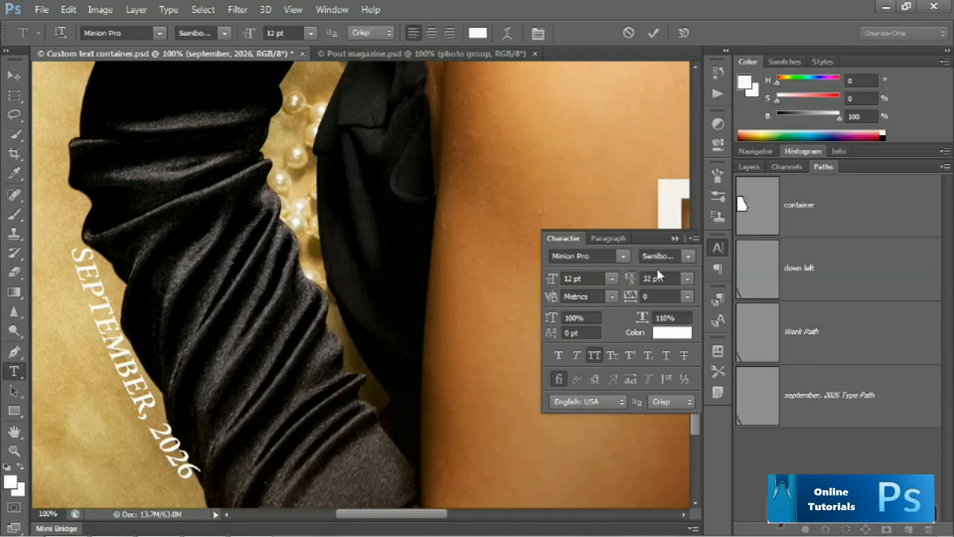
click(674, 238)
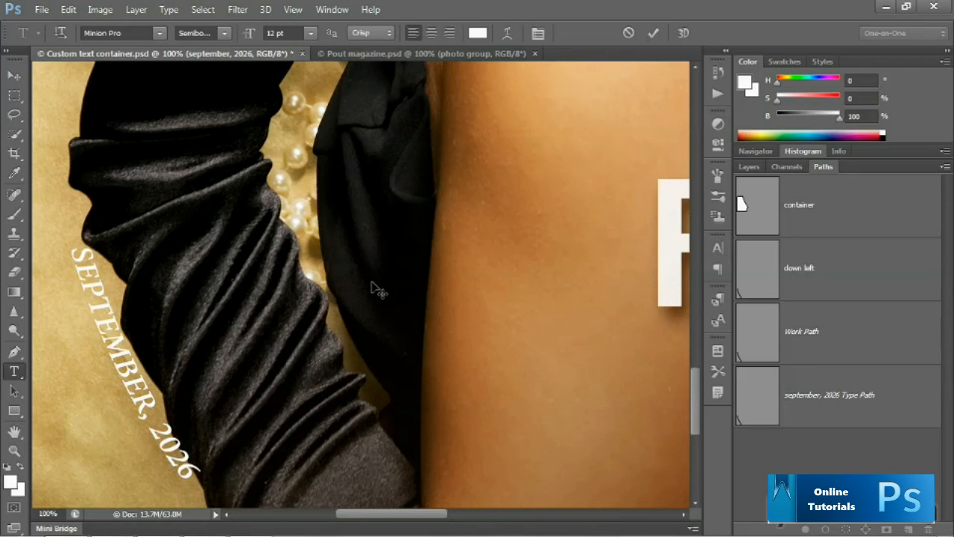
key(ctrl+Return)
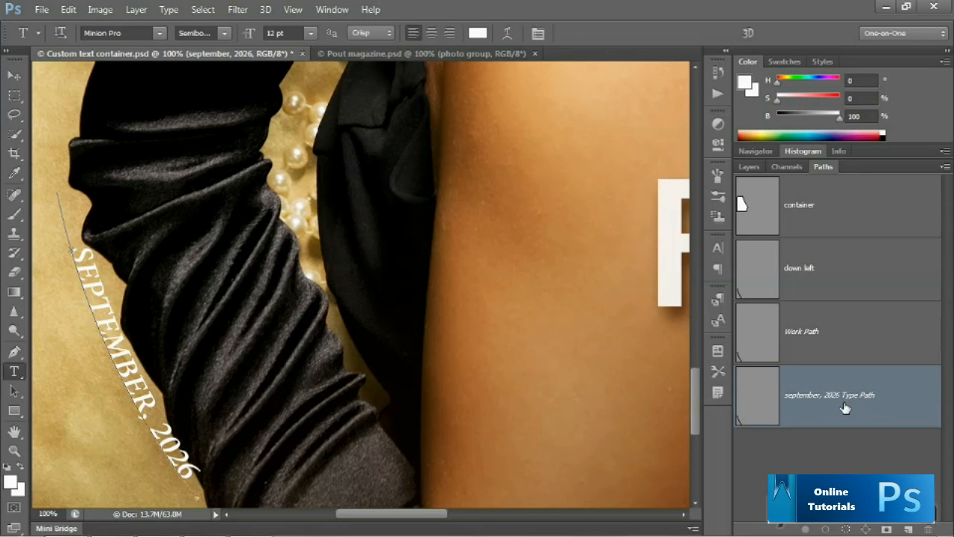
Step: Delete the extra Work Path
click(828, 333)
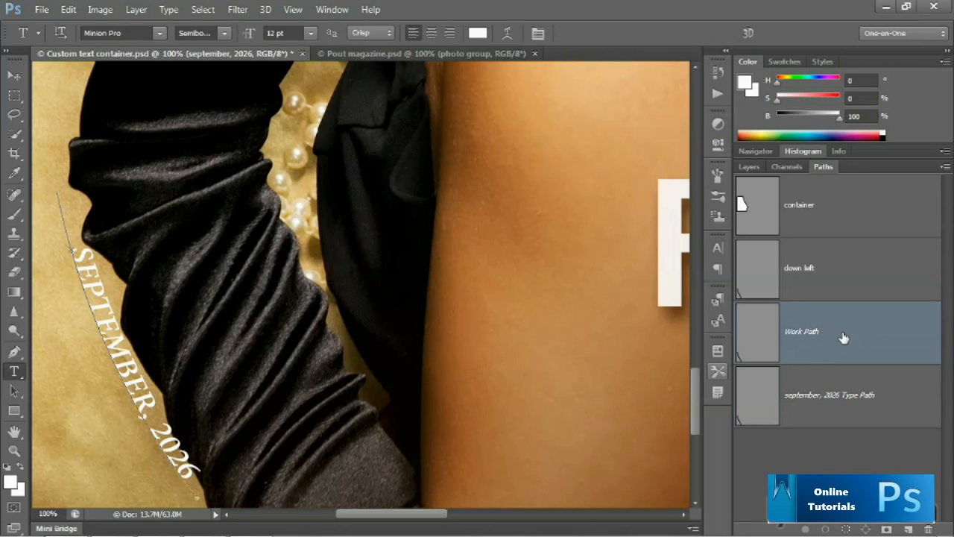
drag(843, 338, 924, 527)
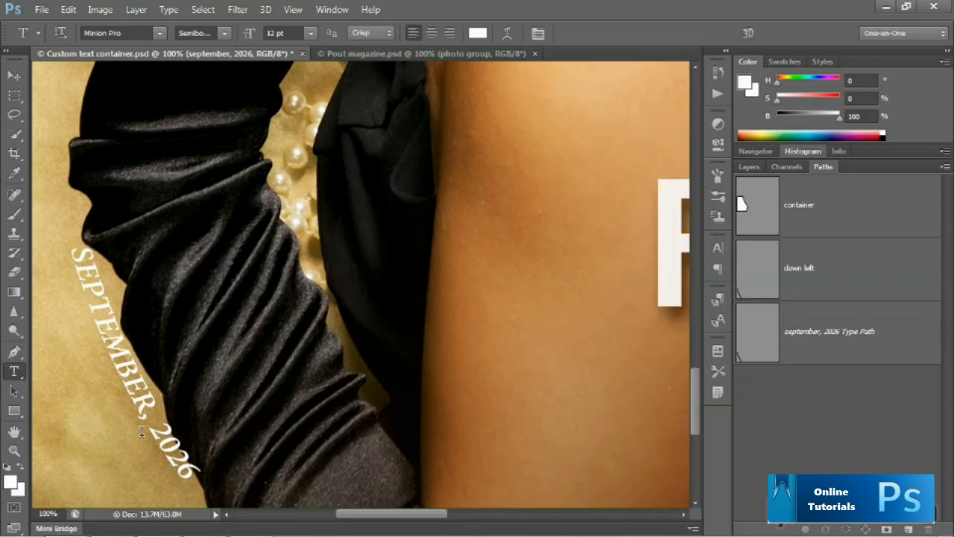
Step: Select the "september, 2026" type path and activate its text for editing
click(831, 355)
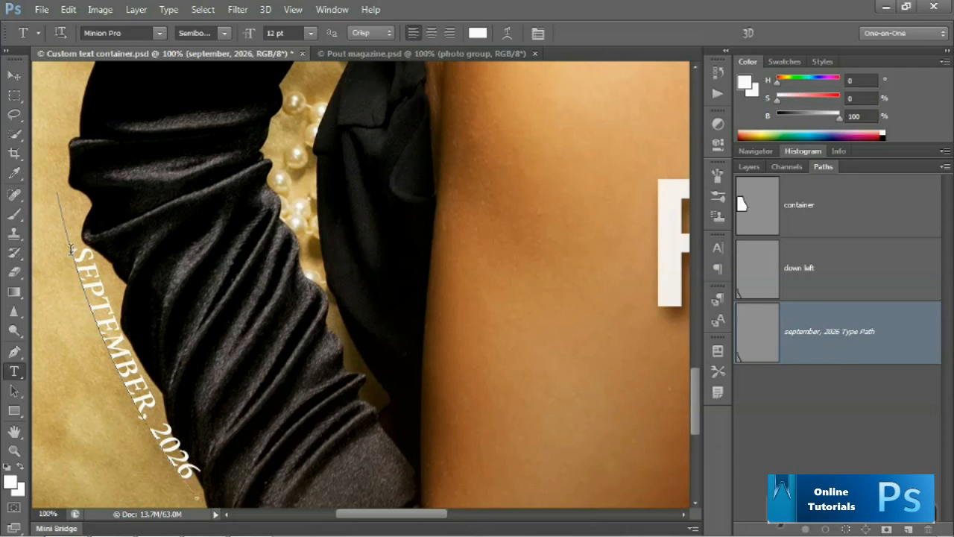
drag(74, 251, 196, 472)
key(ctrl+Return)
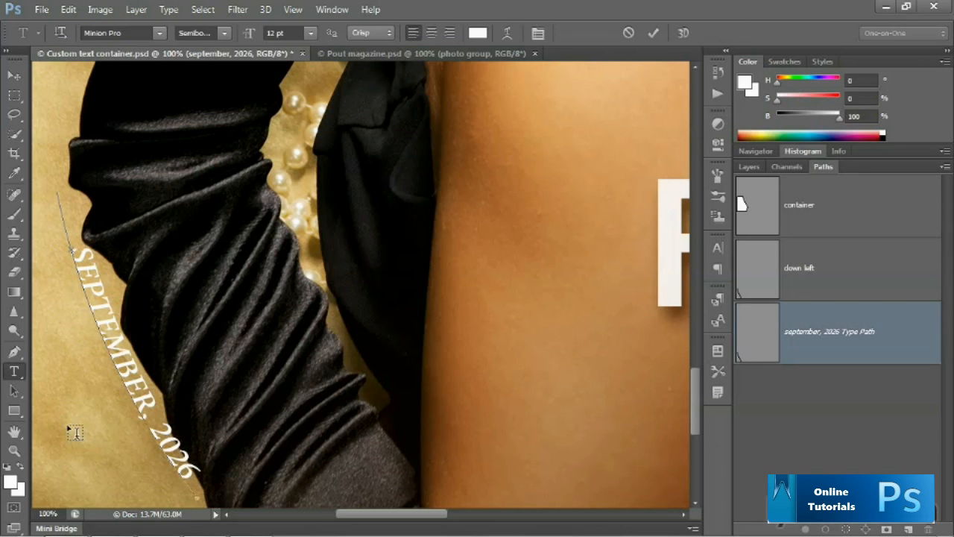